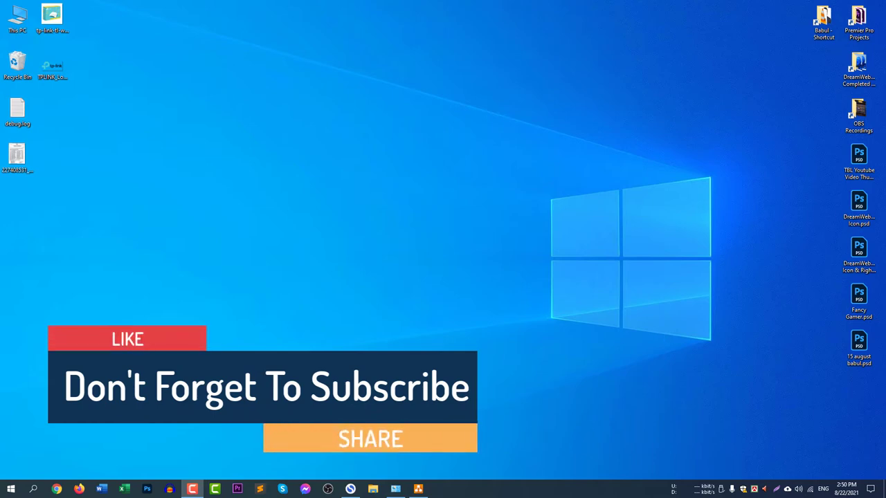
Open guest mode.drawio and highlight the Guest Mode box feeding the router's SSID and password.
click(419, 488)
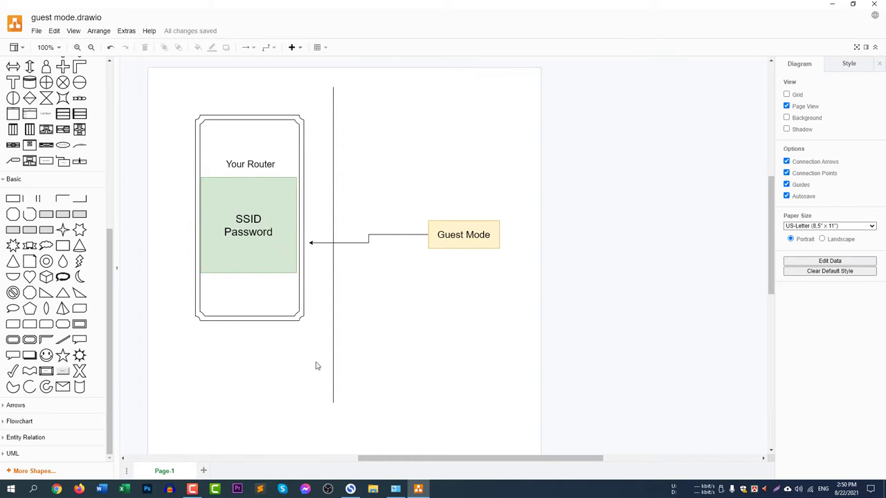
click(487, 234)
click(487, 234)
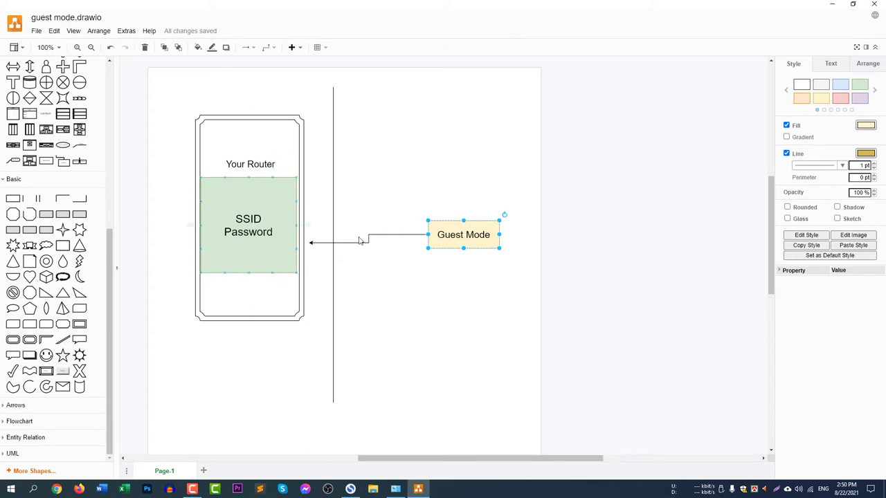
click(472, 219)
click(476, 231)
click(487, 191)
click(479, 230)
click(387, 153)
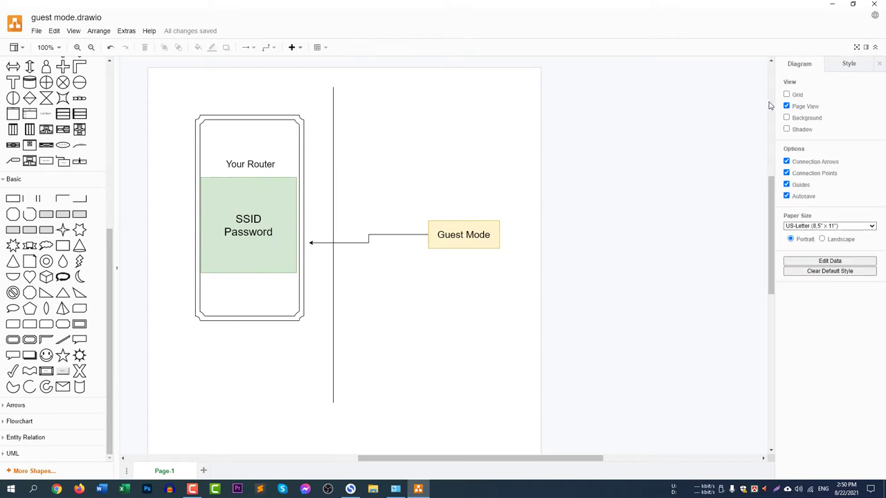
Minimize draw.io and load tplinkwifi.net in Chrome.
click(832, 4)
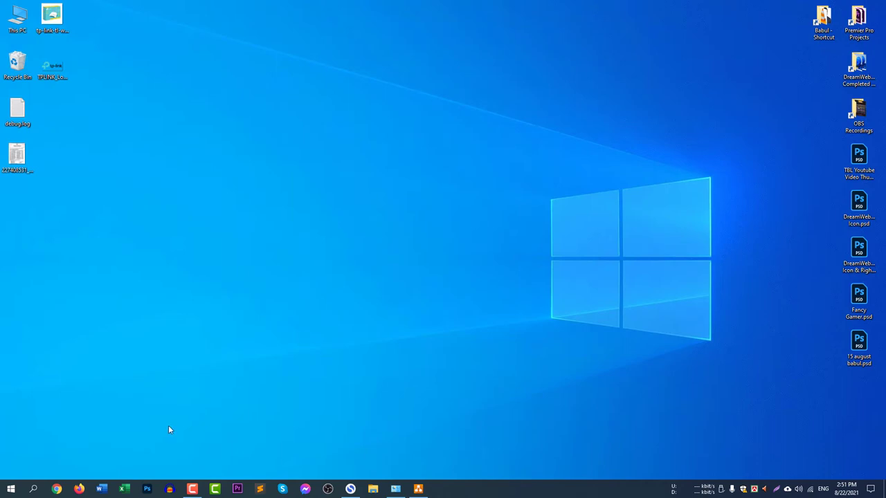
click(58, 489)
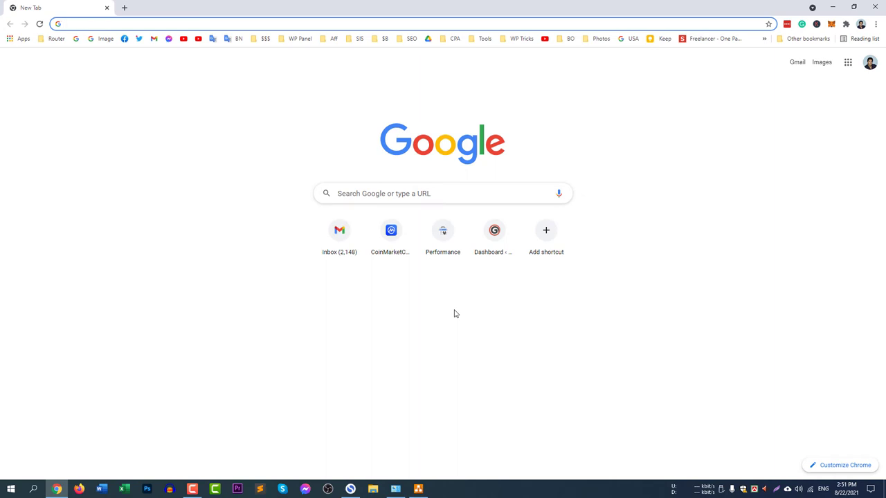
text(tp)
key(Return)
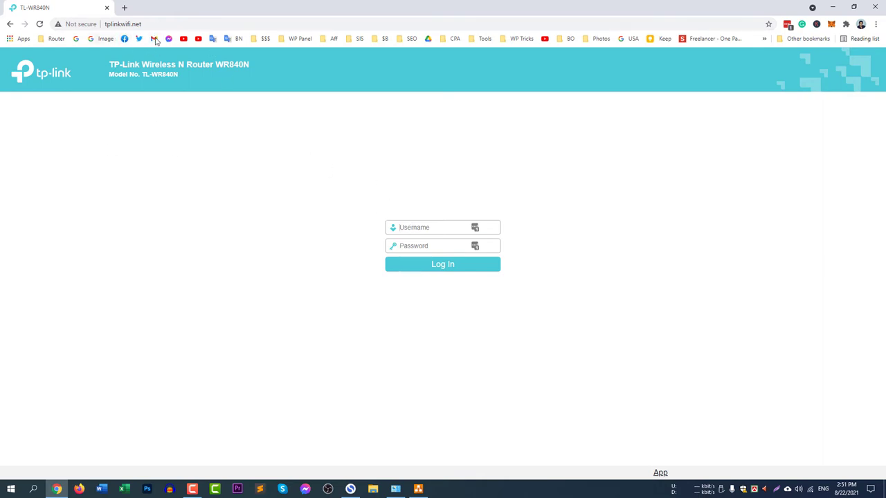
Log in to the router admin with the router username and password.
click(427, 228)
text(admin)
key(Tab)
text(ad)
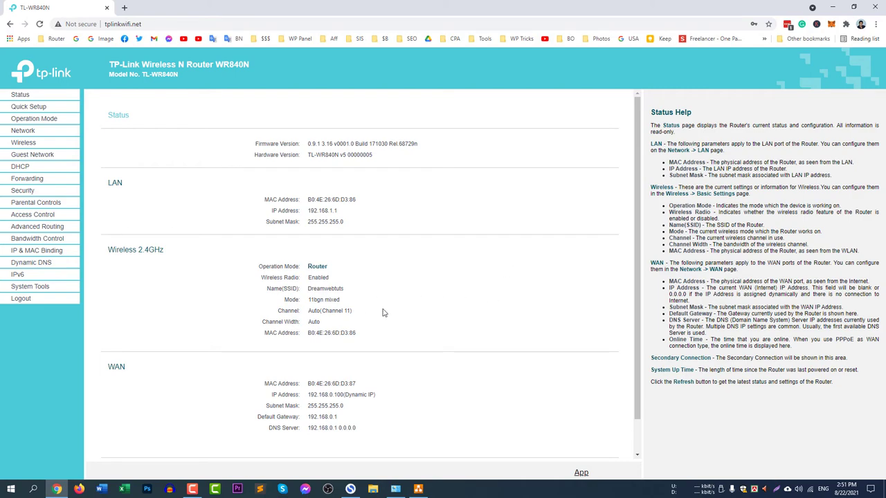
Highlight the main SSID Dreamwebtuts, then show its WPA2-PSK password under Wireless Security.
drag(276, 289, 305, 293)
double_click(311, 289)
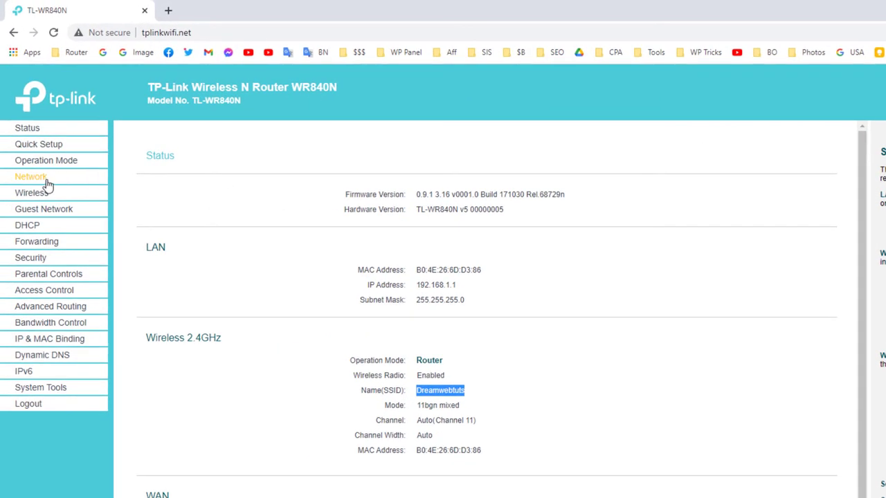
click(42, 193)
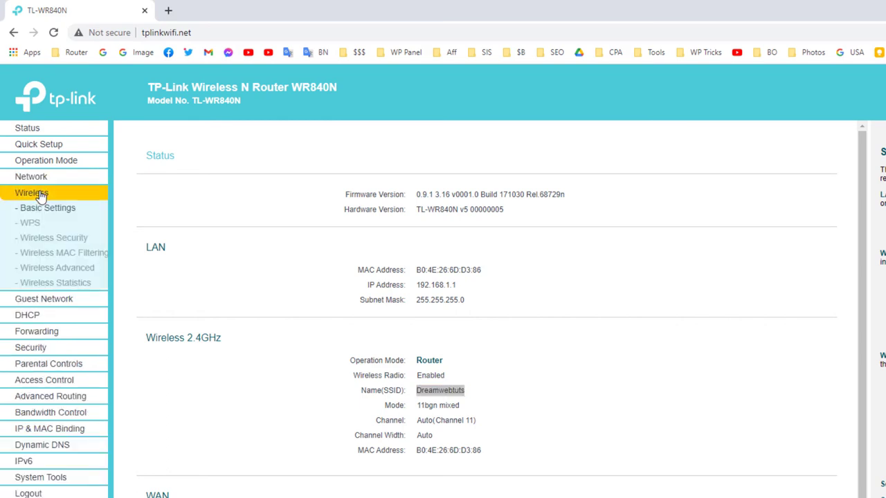
click(72, 238)
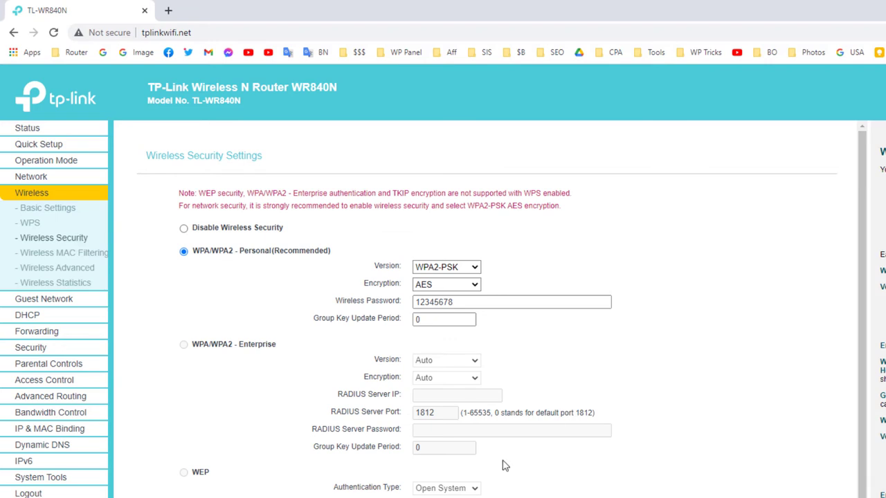
click(457, 303)
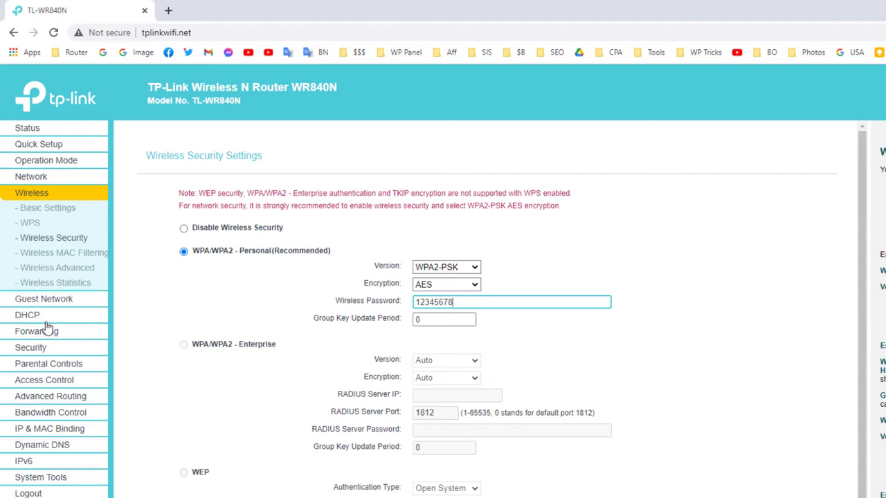
Enable Guest Network, rename it 'Dreamwebtuts Guest', and point out the max guests value 32.
click(68, 305)
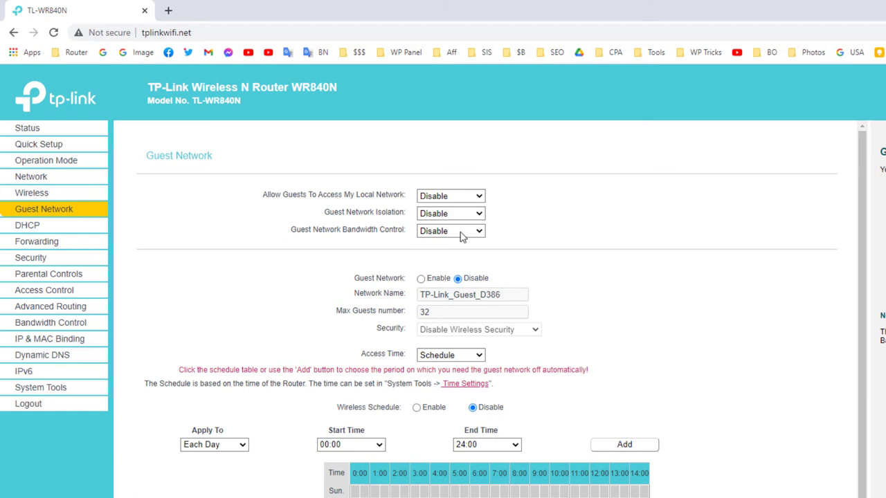
click(421, 279)
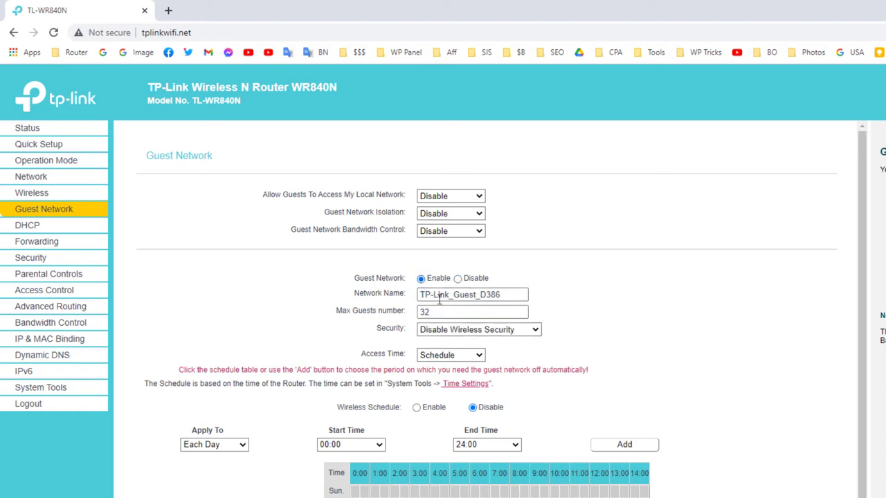
drag(517, 294, 354, 297)
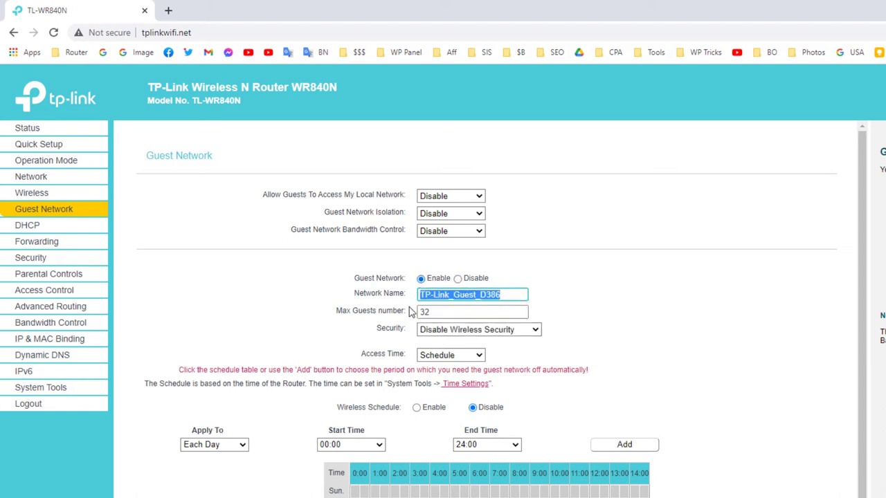
text(Dream)
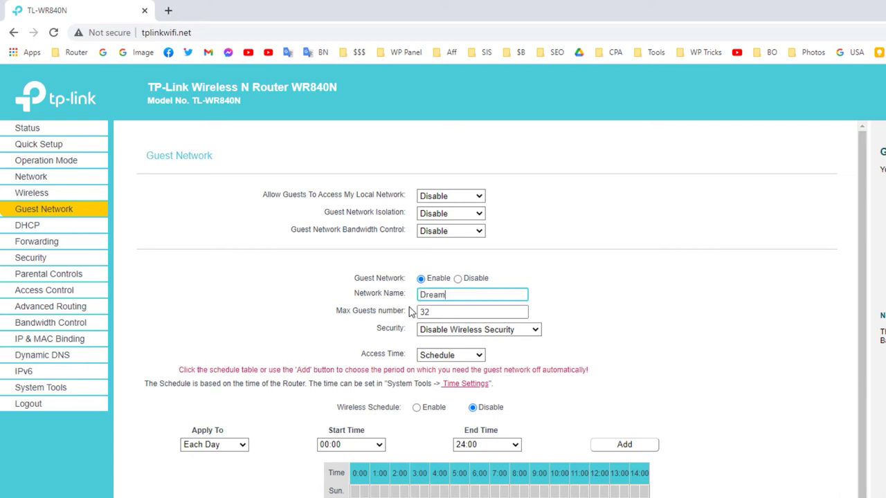
text(webtuts Guest)
click(447, 312)
drag(447, 312, 387, 317)
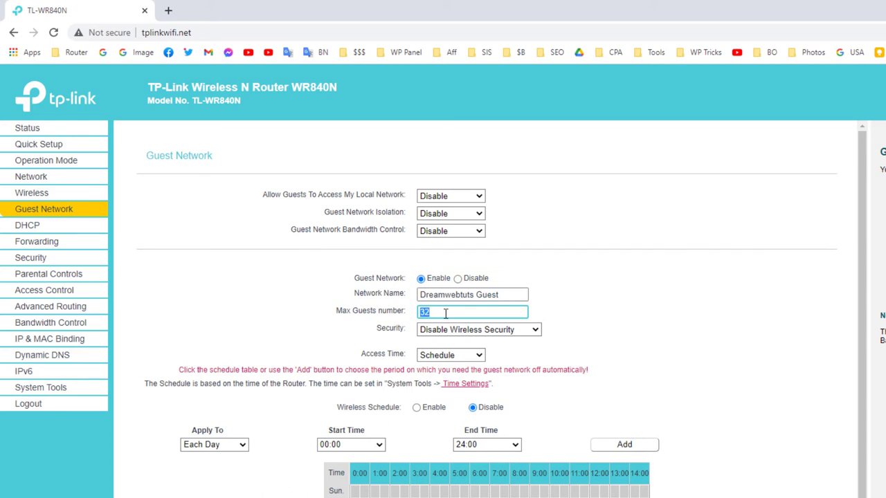
Secure the guest network with WPA/WPA2 - Personal, enter its Wi-Fi password, and save.
click(493, 332)
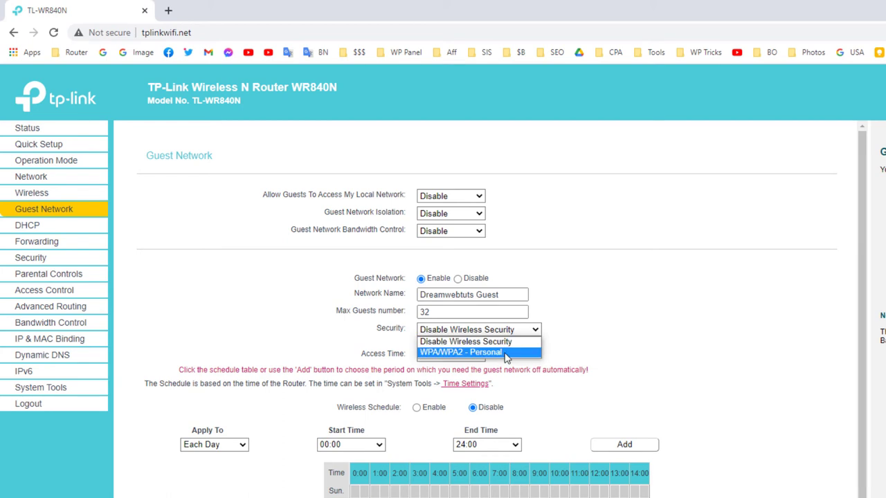
click(506, 357)
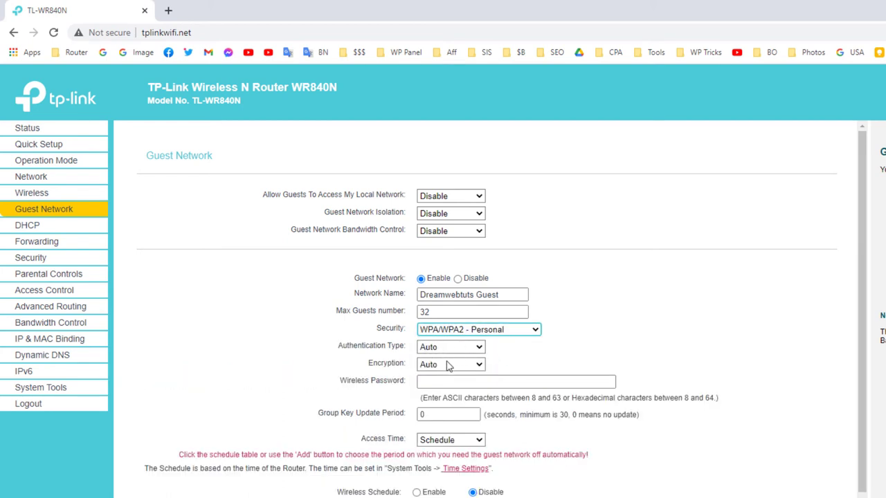
click(449, 387)
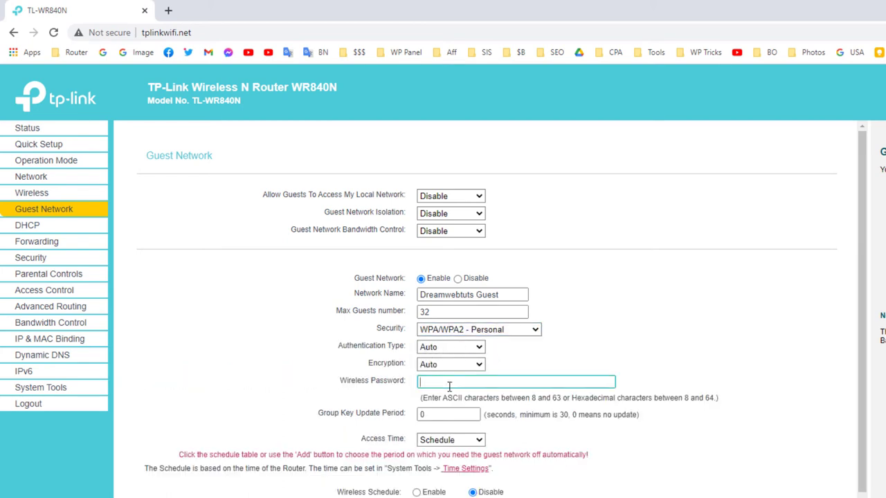
text(123456778)
key(BackSpace)
key(BackSpace)
key(BackSpace)
key(BackSpace)
key(BackSpace)
key(BackSpace)
key(BackSpace)
key(BackSpace)
scroll(587, 434, down, 2)
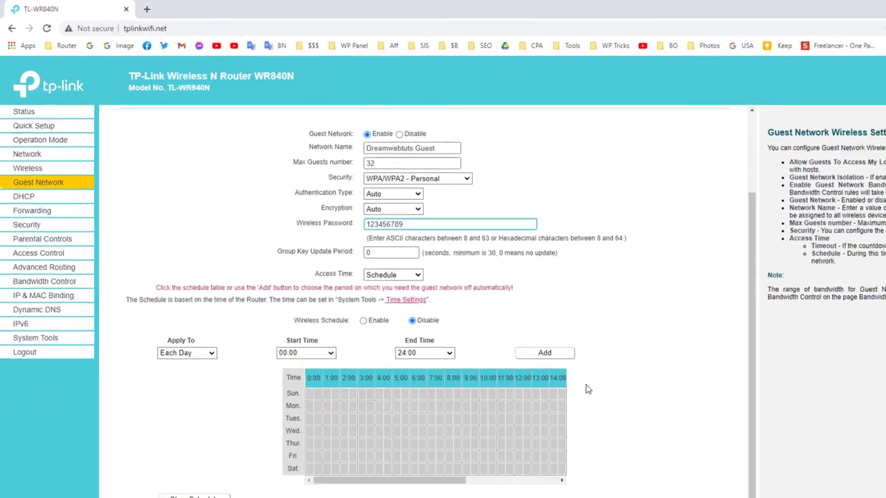
click(387, 471)
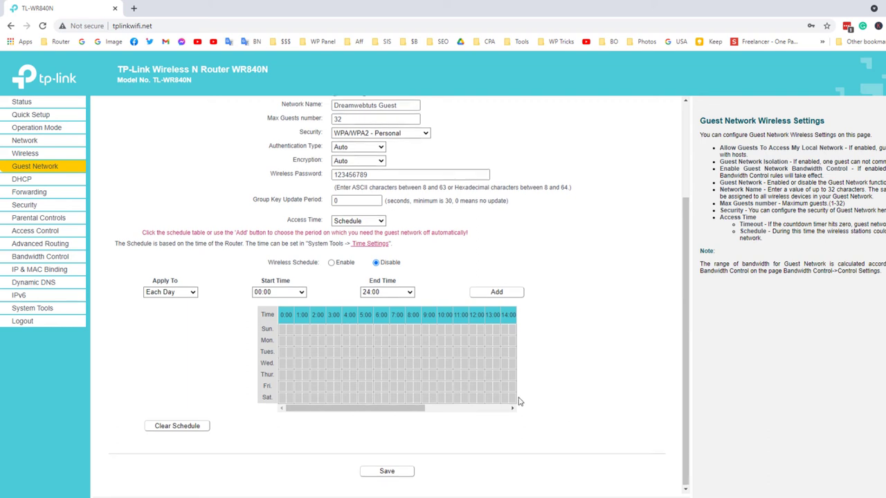
scroll(519, 403, up, 2)
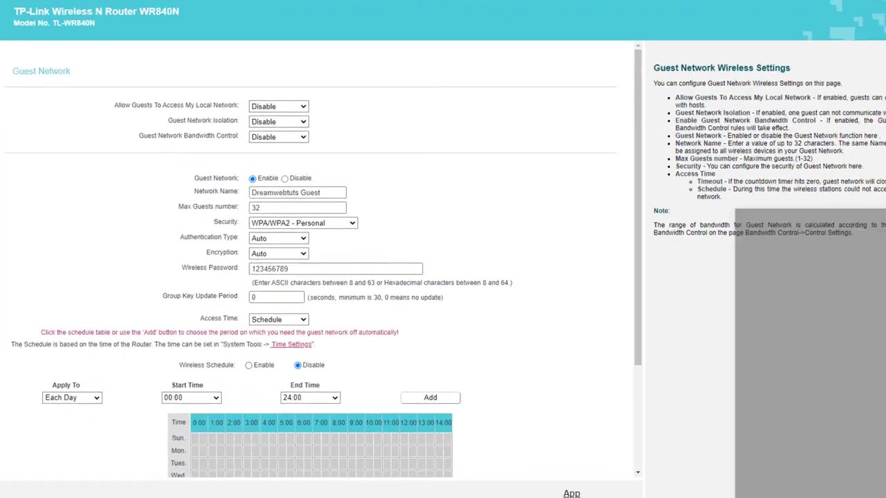
click(870, 497)
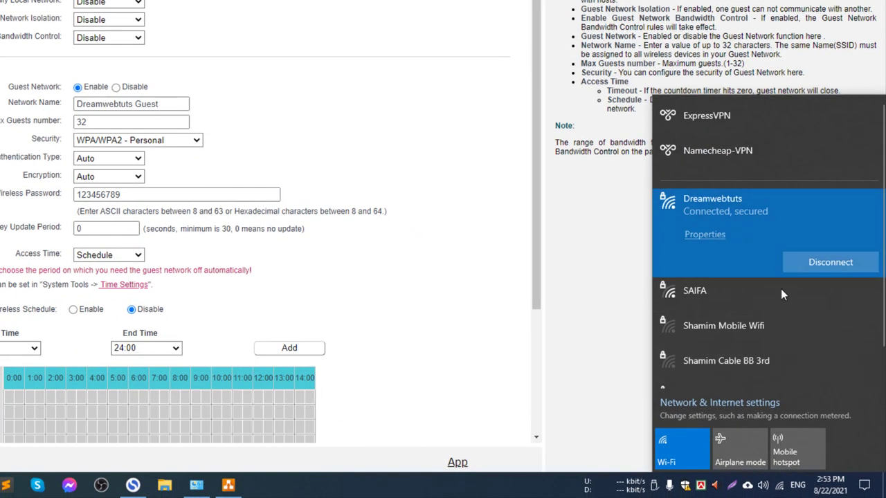
scroll(806, 324, down, 2)
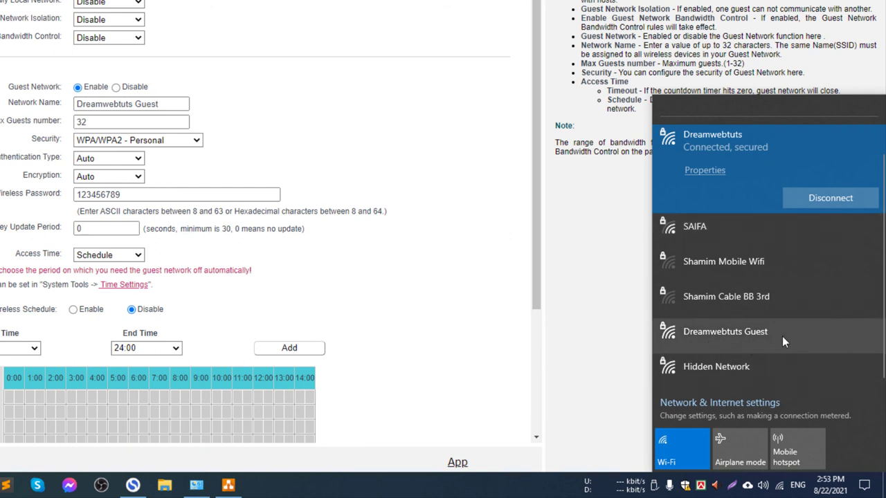
click(446, 196)
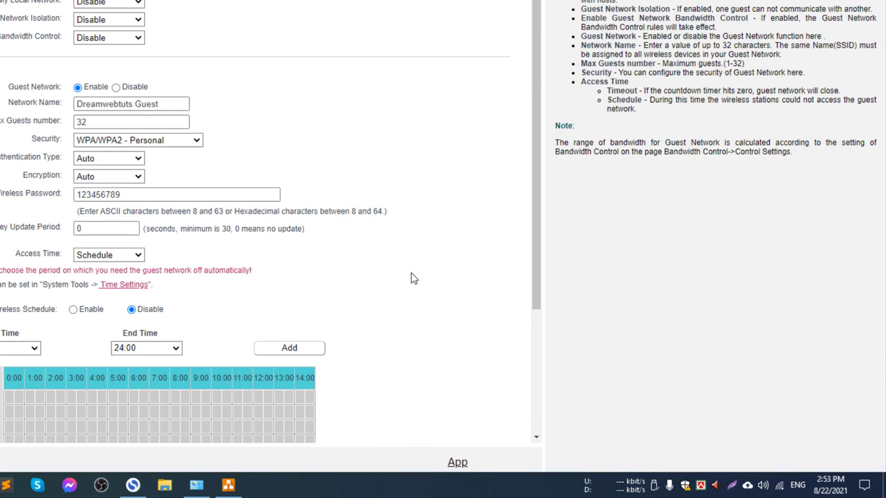